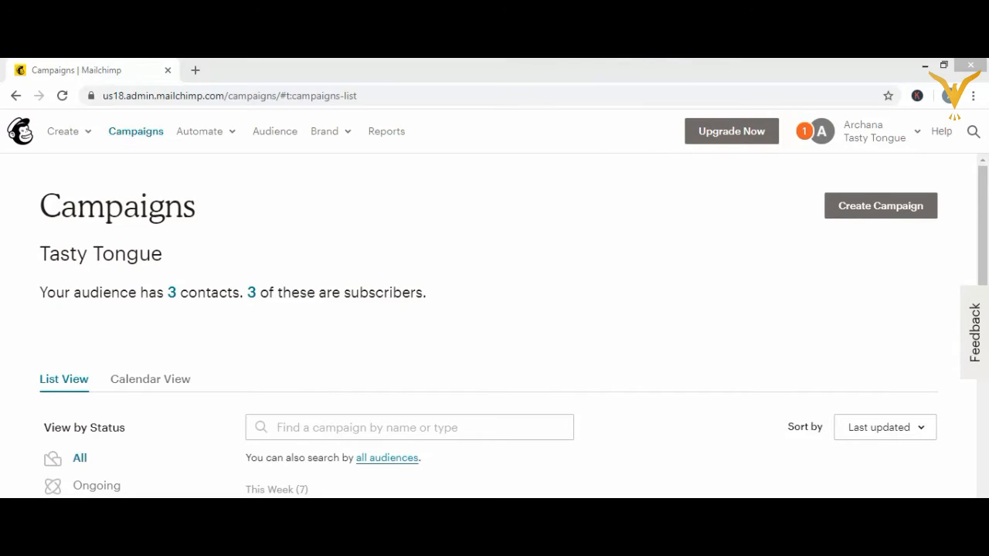
- Start creating a new email campaign of the regular type from the campaigns list
{"action": "scroll", "coordinate": [513, 322], "scroll_direction": "down", "scroll_amount": 3}
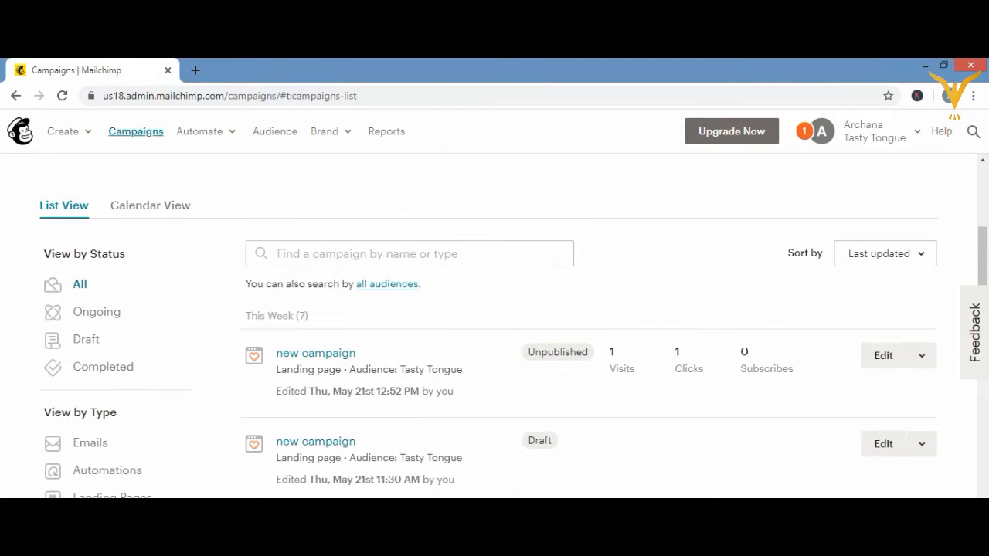
{"action": "left_click", "coordinate": [983, 161]}
{"action": "scroll", "coordinate": [983, 160], "scroll_direction": "up", "scroll_amount": 4}
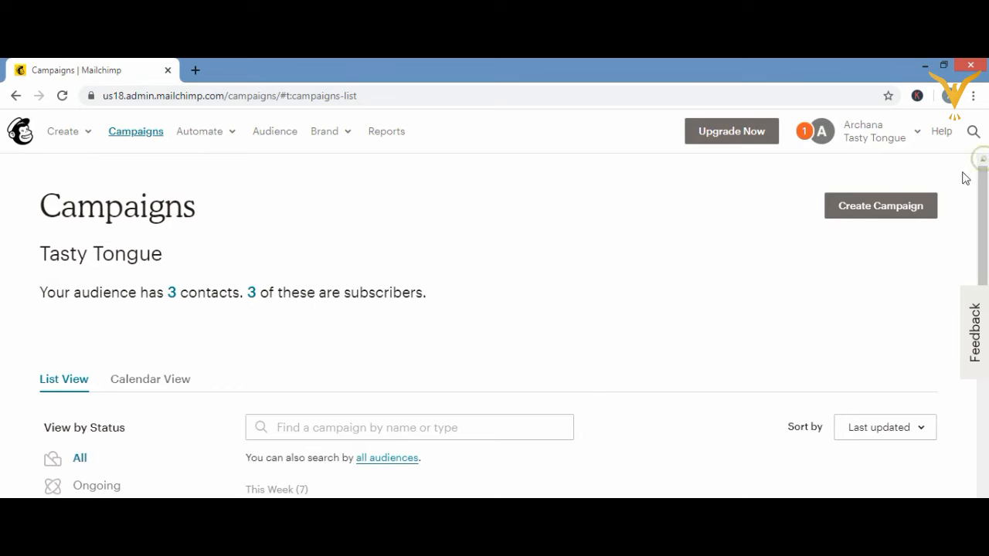
{"action": "left_click", "coordinate": [877, 209]}
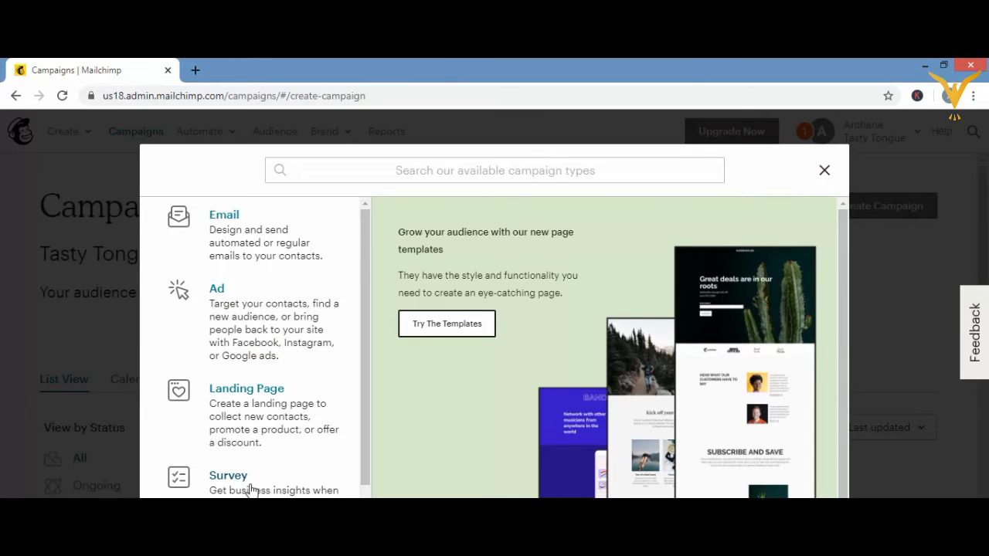
{"action": "left_click", "coordinate": [274, 230]}
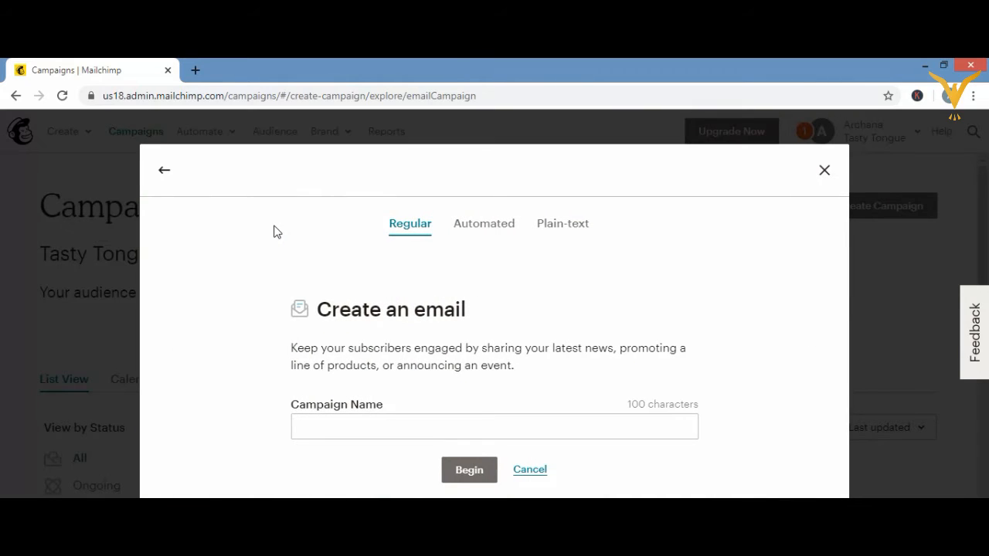
- Name the email campaign ANNOUNCEMENT and begin setting it up
{"action": "left_click", "coordinate": [350, 422]}
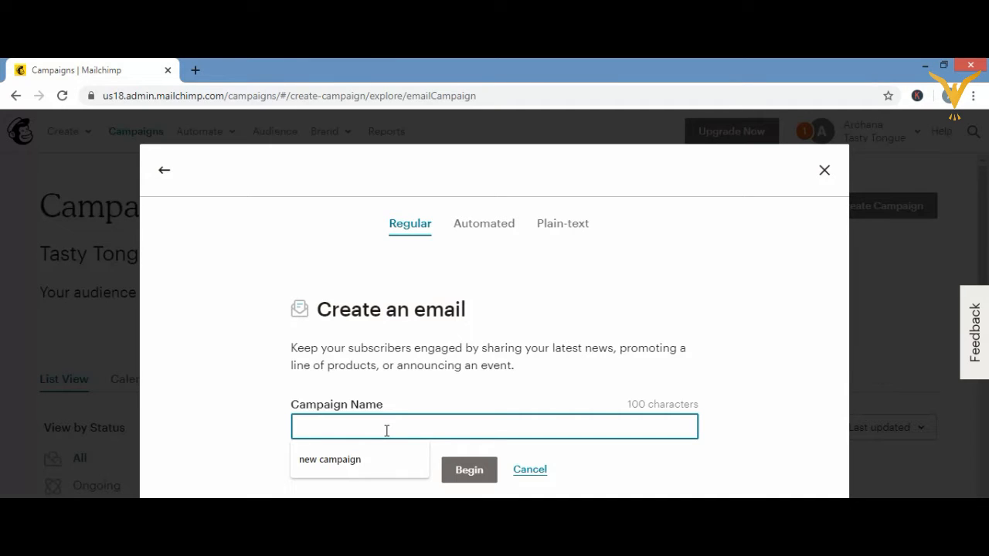
{"action": "type", "text": "A"}
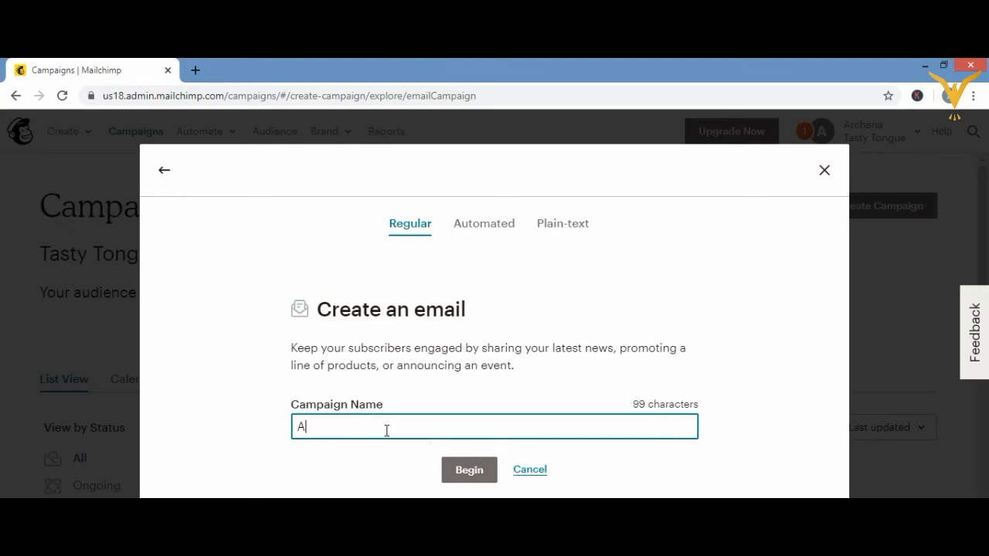
{"action": "type", "text": "NNOUNCEMENT"}
{"action": "key", "text": "BackSpace"}
{"action": "type", "text": "T"}
{"action": "left_click", "coordinate": [475, 476]}
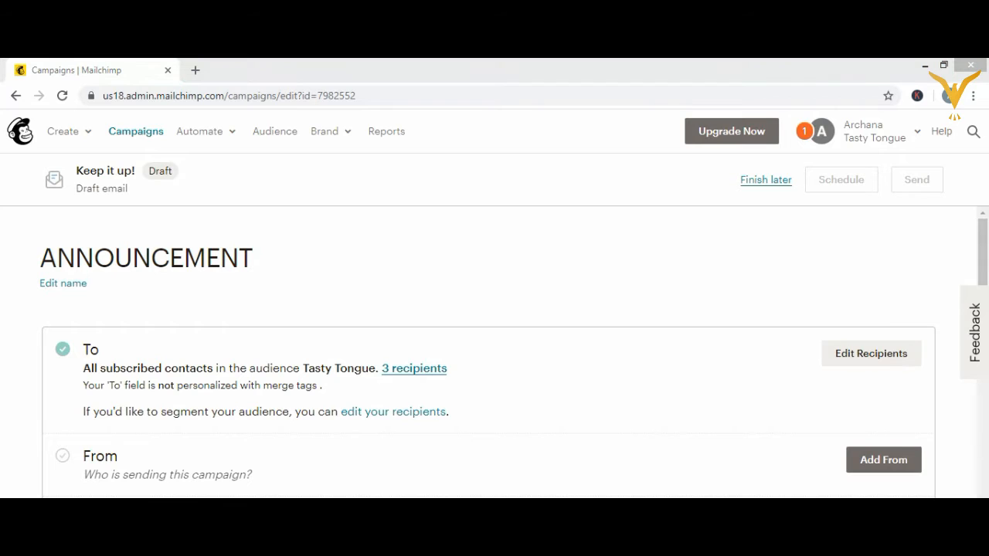
- Edit the recipients, choosing all subscribers in the Tasty Tongue audience
{"action": "scroll", "coordinate": [514, 358], "scroll_direction": "down", "scroll_amount": 1}
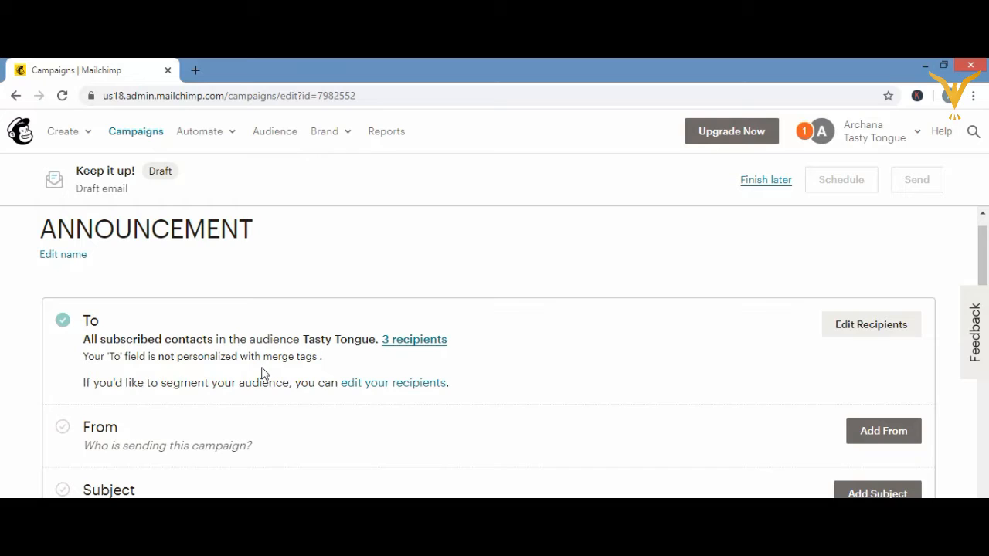
{"action": "left_click", "coordinate": [881, 324]}
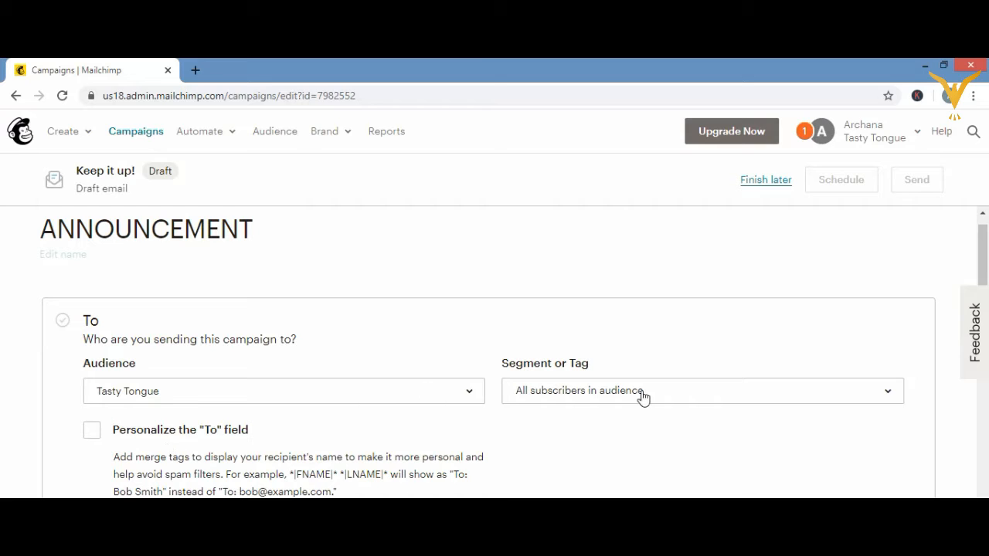
{"action": "left_click", "coordinate": [886, 393]}
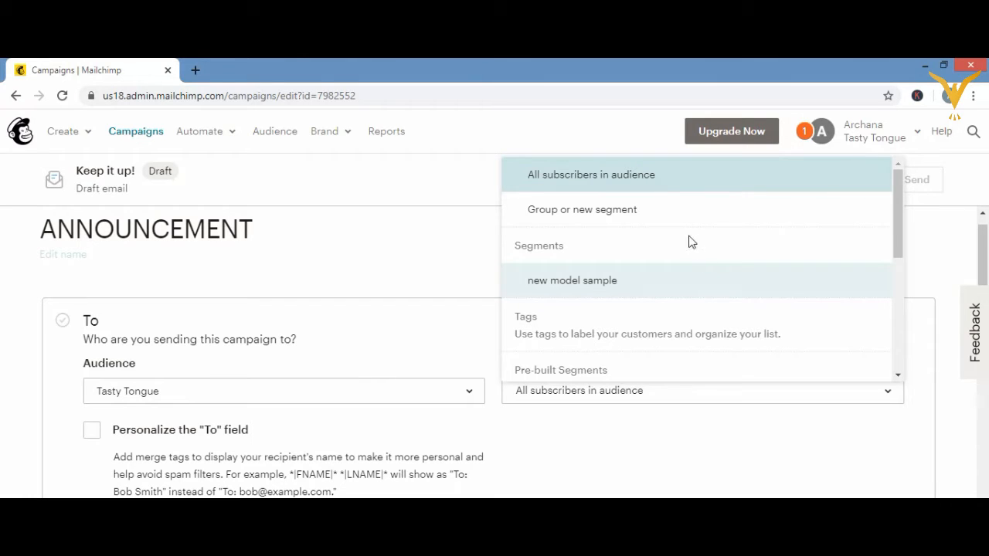
{"action": "left_click", "coordinate": [688, 183]}
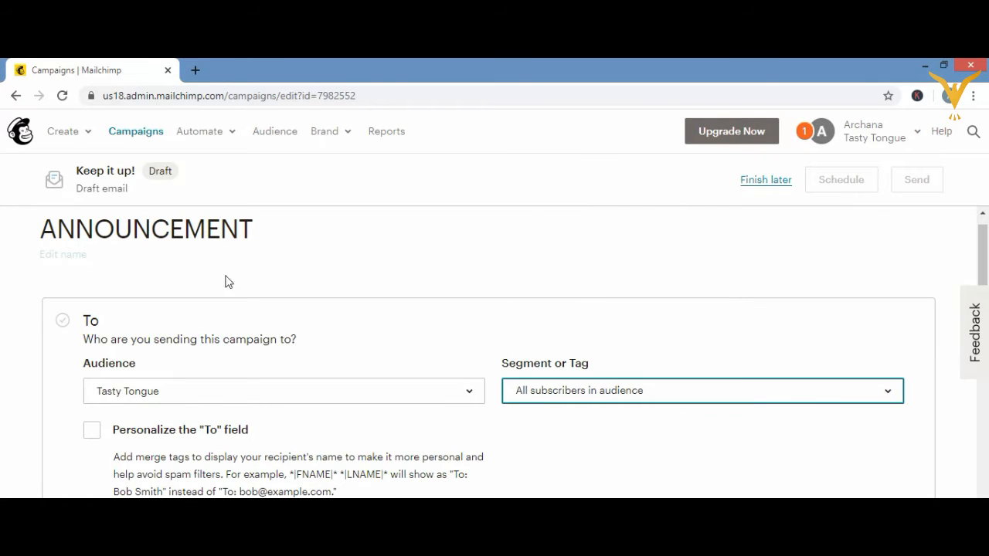
{"action": "left_click", "coordinate": [469, 393]}
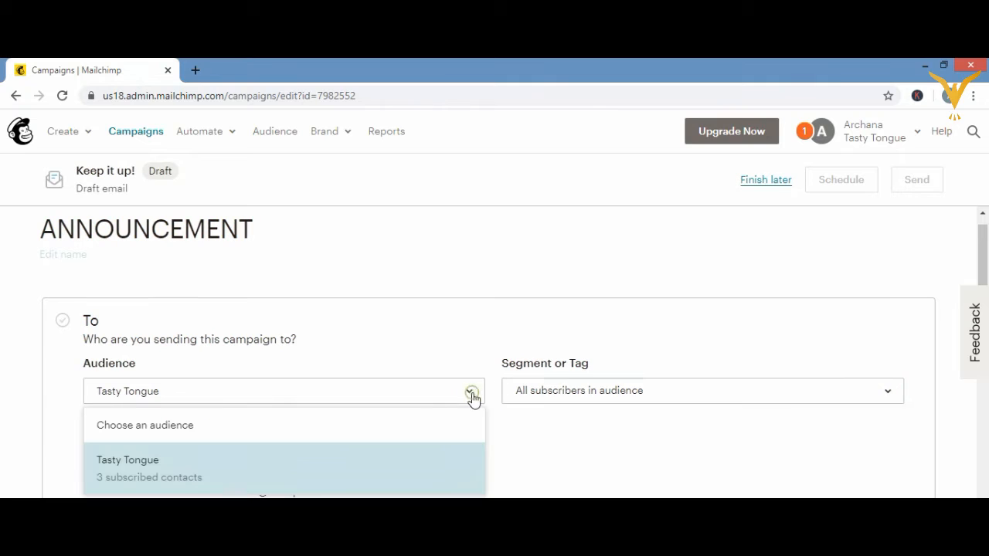
{"action": "left_click", "coordinate": [417, 473]}
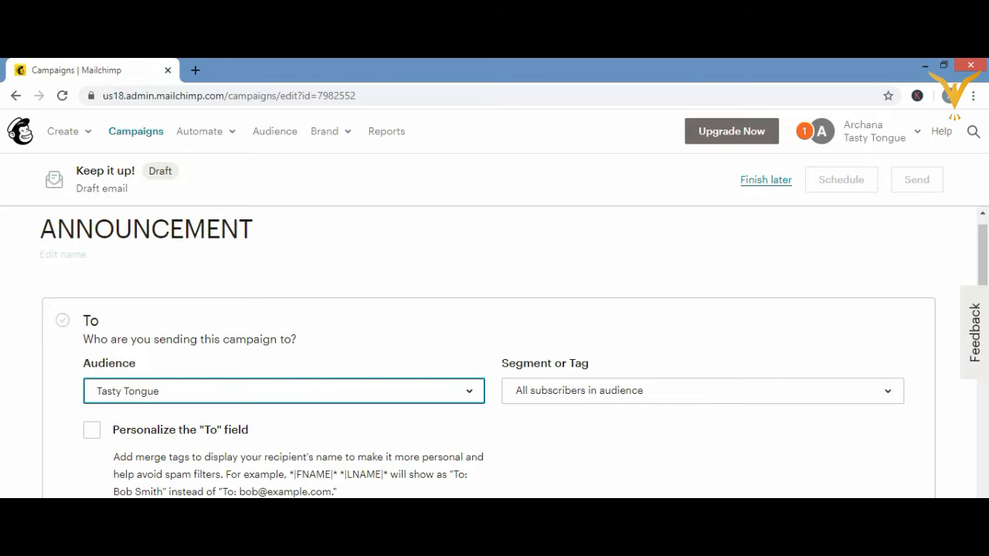
- Personalize the "To" field with the *|FNAME|* *|LNAME|* merge tag and save the recipients
{"action": "scroll", "coordinate": [513, 351], "scroll_direction": "down", "scroll_amount": 2}
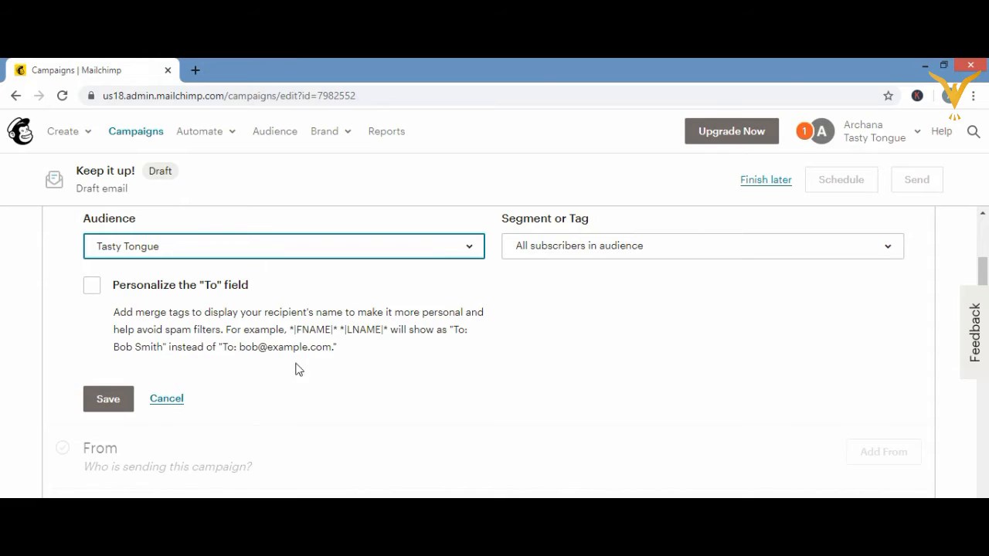
{"action": "left_click", "coordinate": [91, 287]}
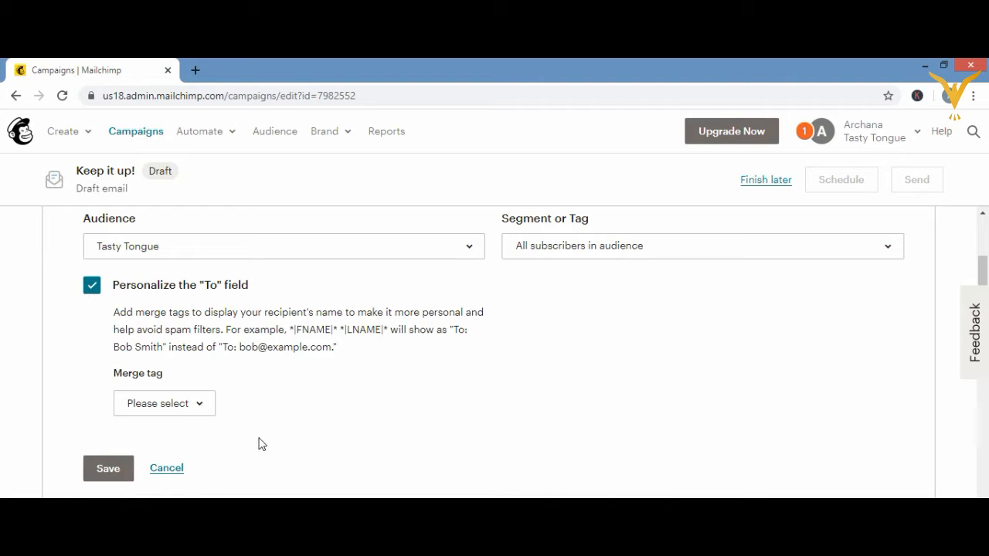
{"action": "left_click", "coordinate": [203, 406]}
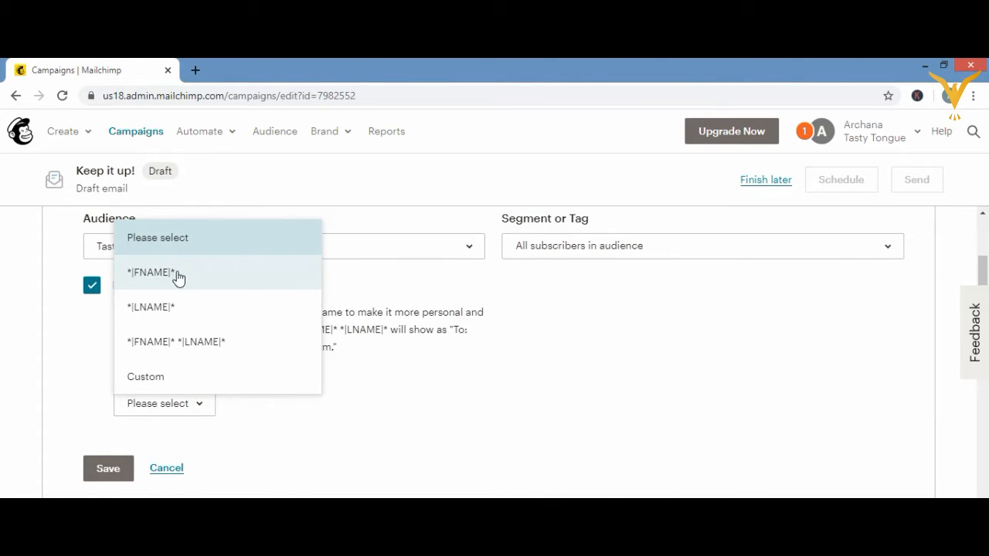
{"action": "left_click", "coordinate": [193, 346]}
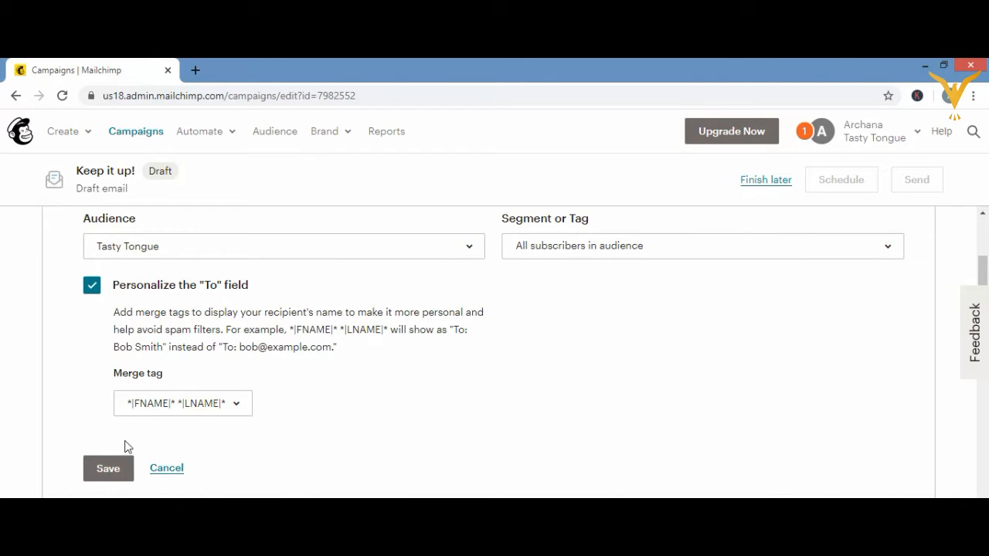
{"action": "left_click", "coordinate": [117, 477]}
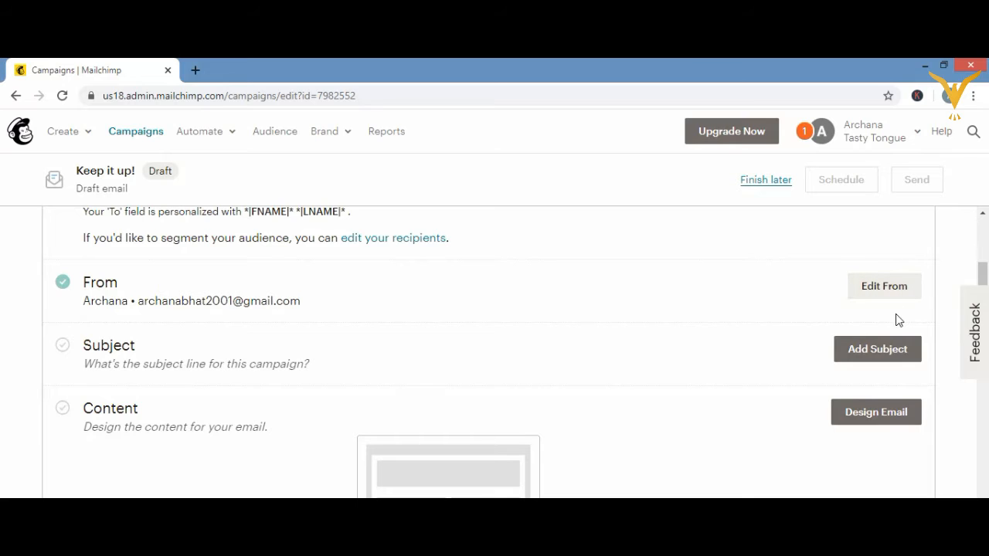
- Add the campaign subject "ANNOUNCEMENT FOR OFFER", correcting its spelling with the spell-check suggestion
{"action": "left_click", "coordinate": [866, 356]}
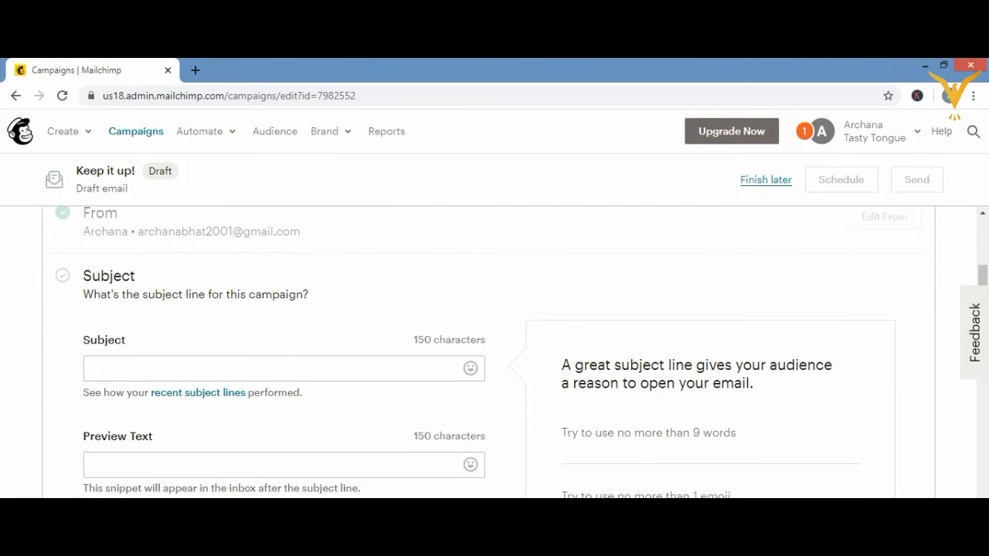
{"action": "left_click", "coordinate": [982, 215]}
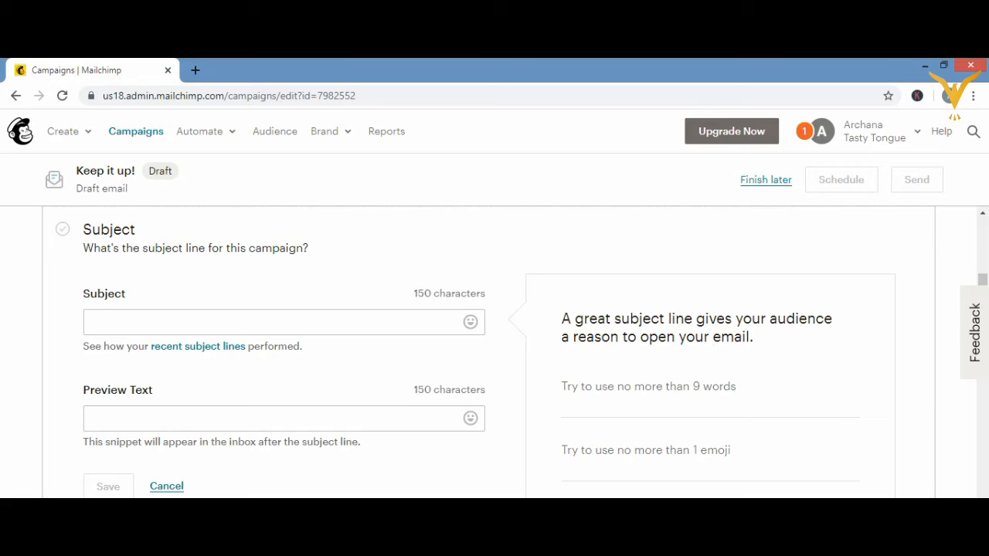
{"action": "scroll", "coordinate": [521, 354], "scroll_direction": "down", "scroll_amount": 1}
{"action": "scroll", "coordinate": [488, 352], "scroll_direction": "down", "scroll_amount": 1}
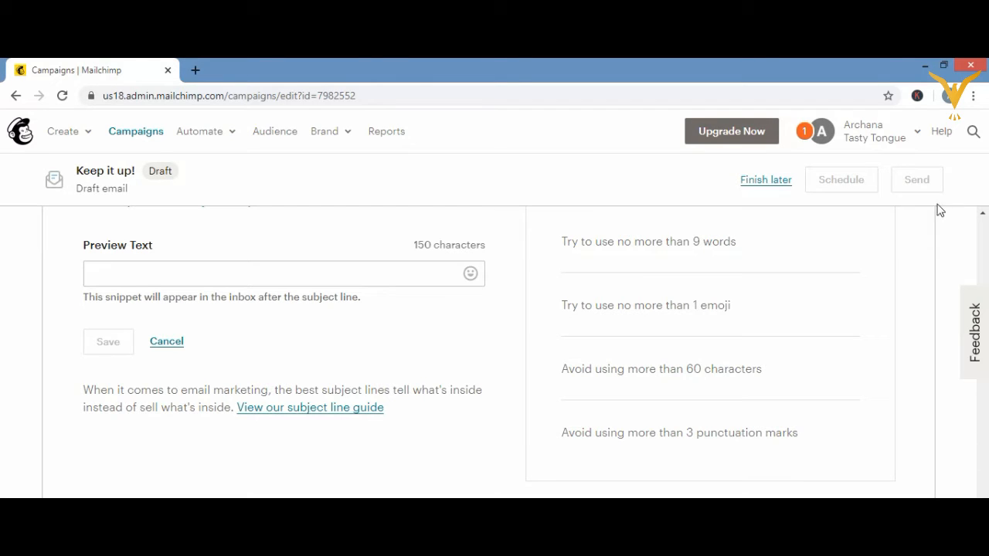
{"action": "left_click", "coordinate": [982, 213]}
{"action": "left_click", "coordinate": [981, 213]}
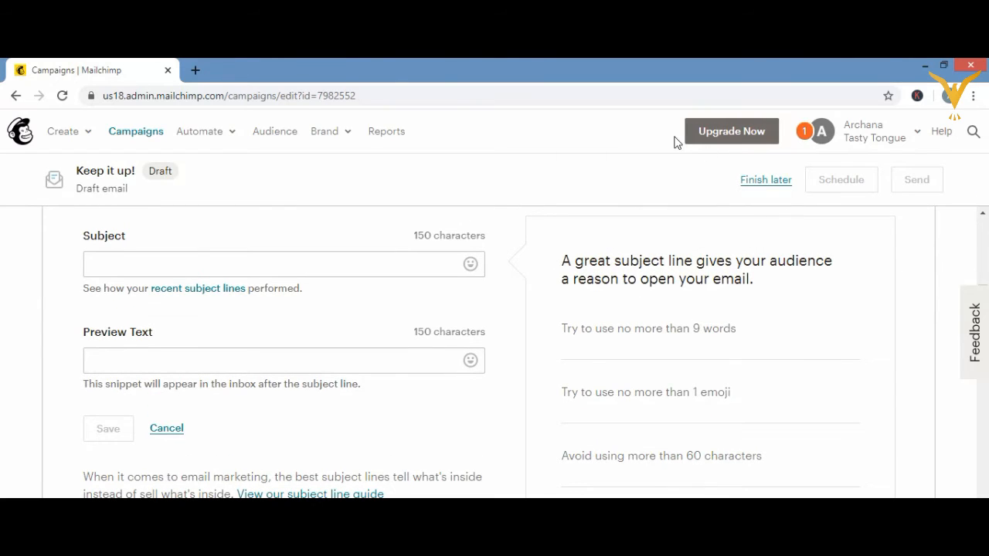
{"action": "left_click", "coordinate": [328, 264]}
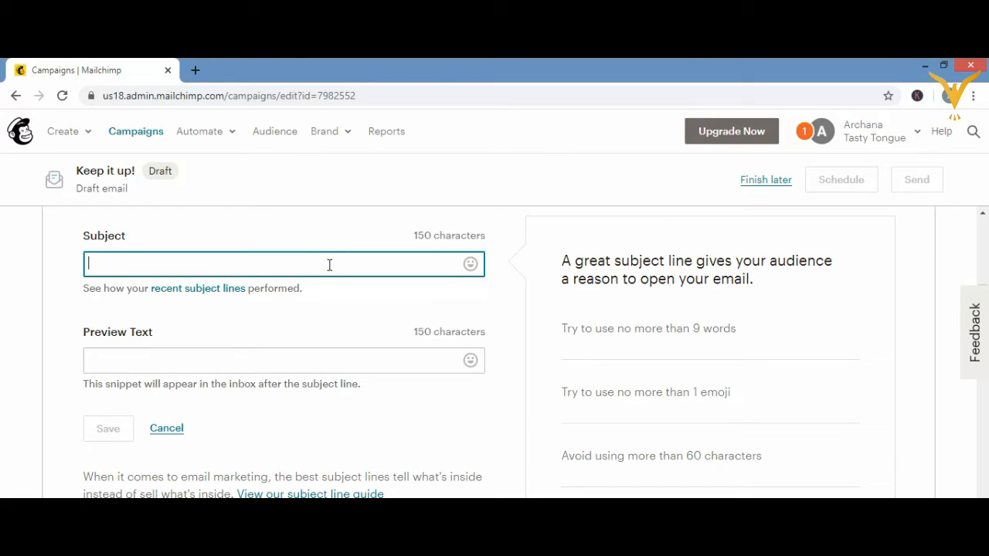
{"action": "type", "text": "ANNO"}
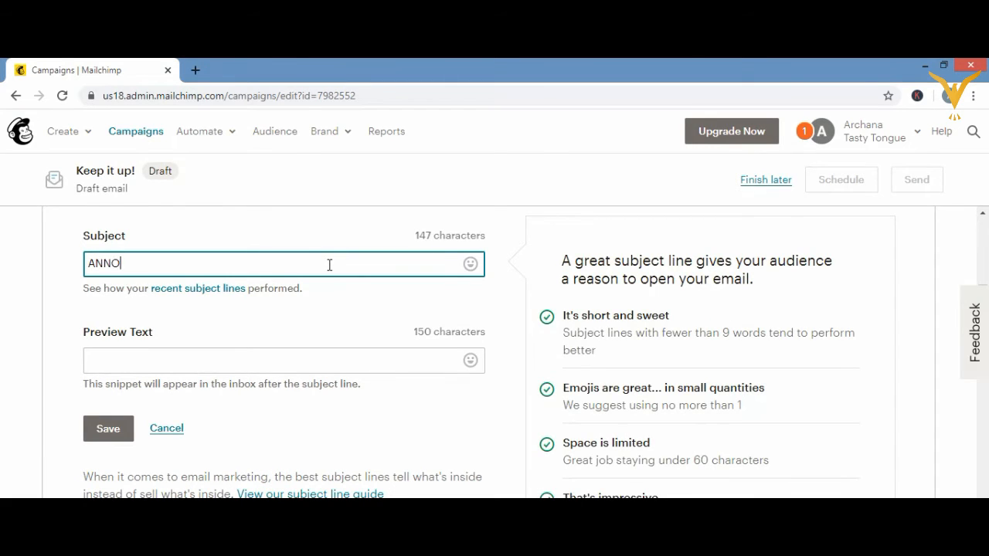
{"action": "type", "text": "UCEMENT "}
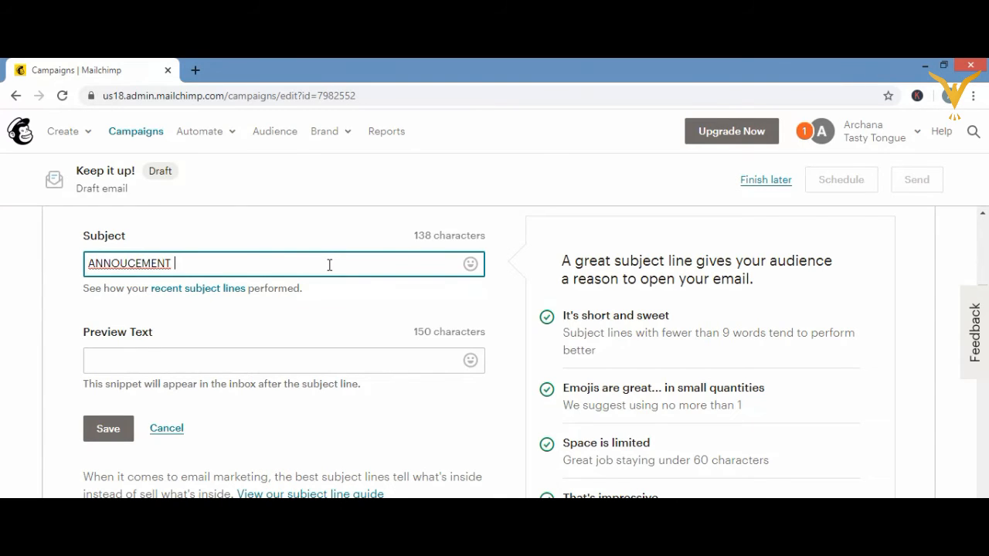
{"action": "type", "text": "FOR OFFER"}
{"action": "right_click", "coordinate": [153, 264]}
{"action": "left_click", "coordinate": [178, 274]}
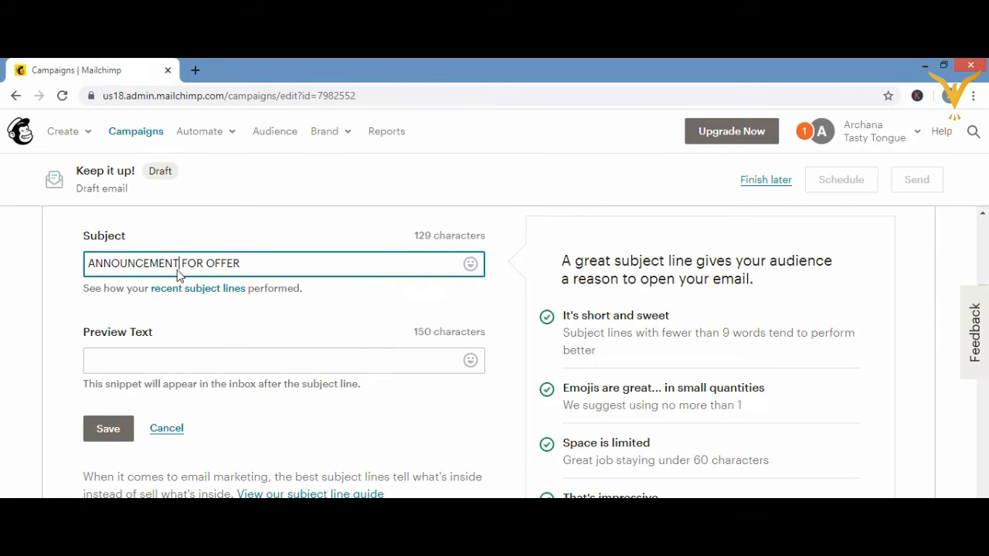
- Enter the preview text "exciting offer for you...." with its spelling corrected, and save the subject section
{"action": "left_click", "coordinate": [183, 364]}
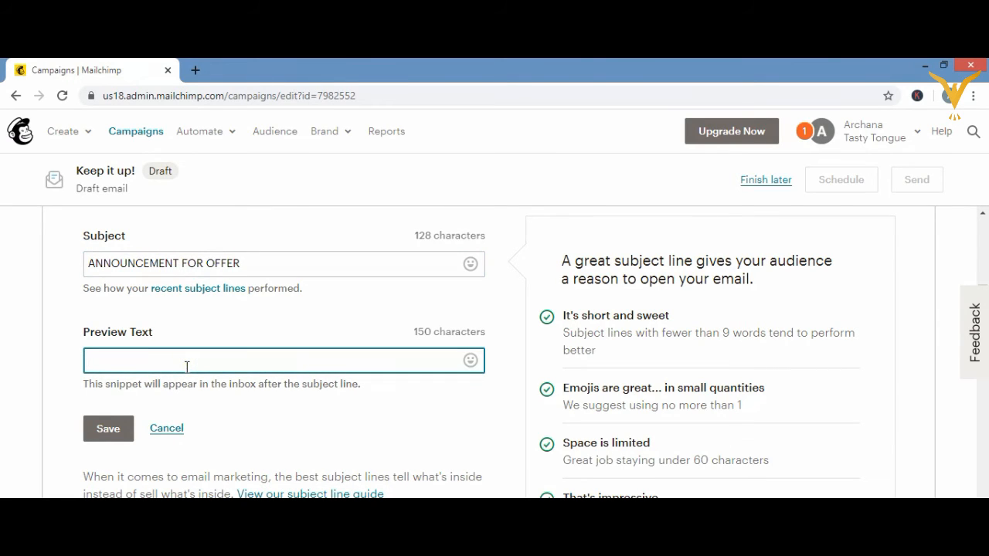
{"action": "type", "text": "excitting of"}
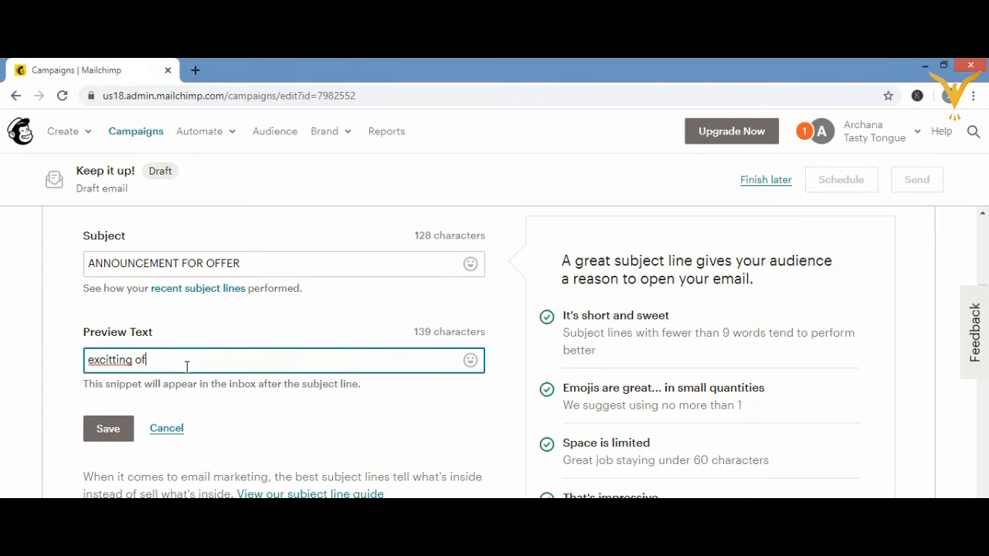
{"action": "type", "text": "fer for y"}
{"action": "key", "text": "BackSpace"}
{"action": "type", "text": "you"}
{"action": "right_click", "coordinate": [105, 365]}
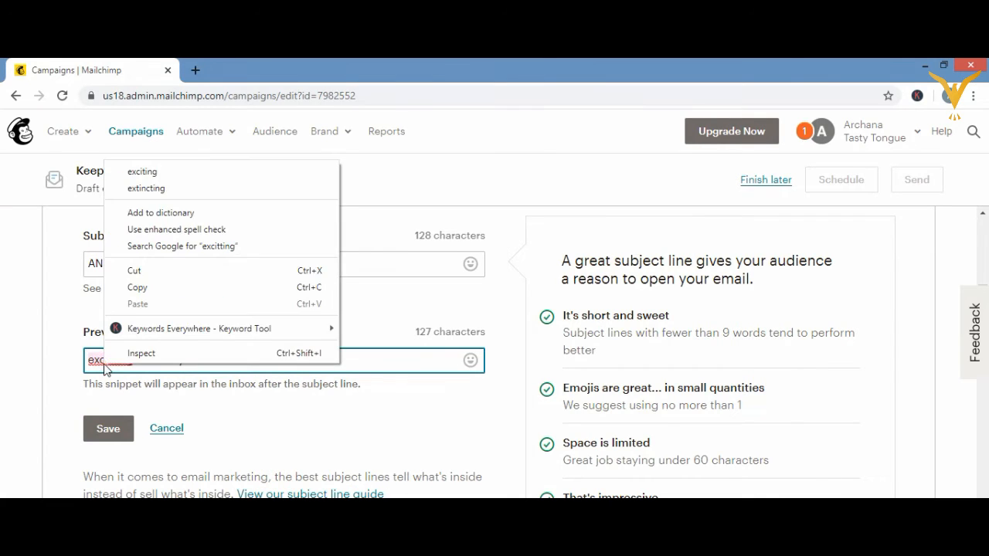
{"action": "left_click", "coordinate": [143, 172]}
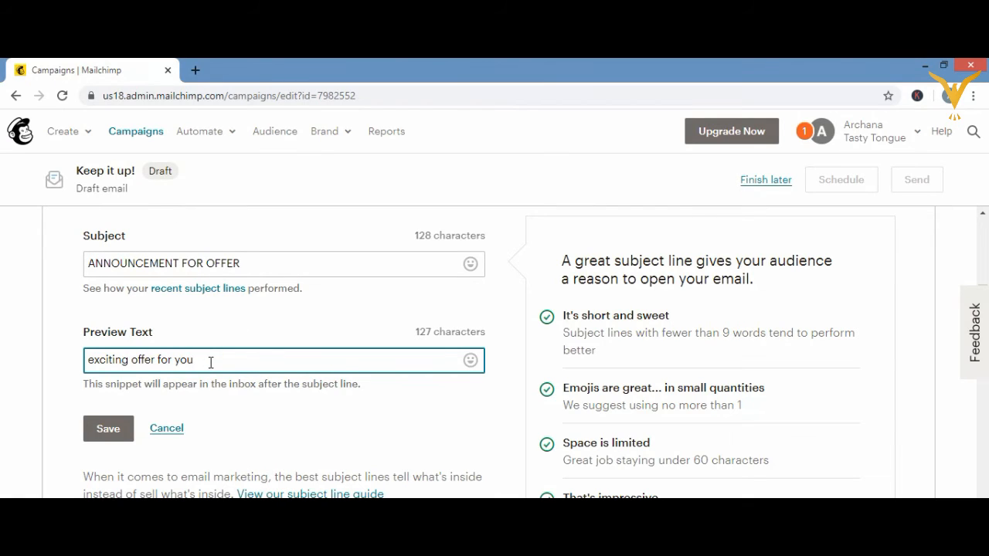
{"action": "type", "text": "...."}
{"action": "left_click", "coordinate": [105, 440]}
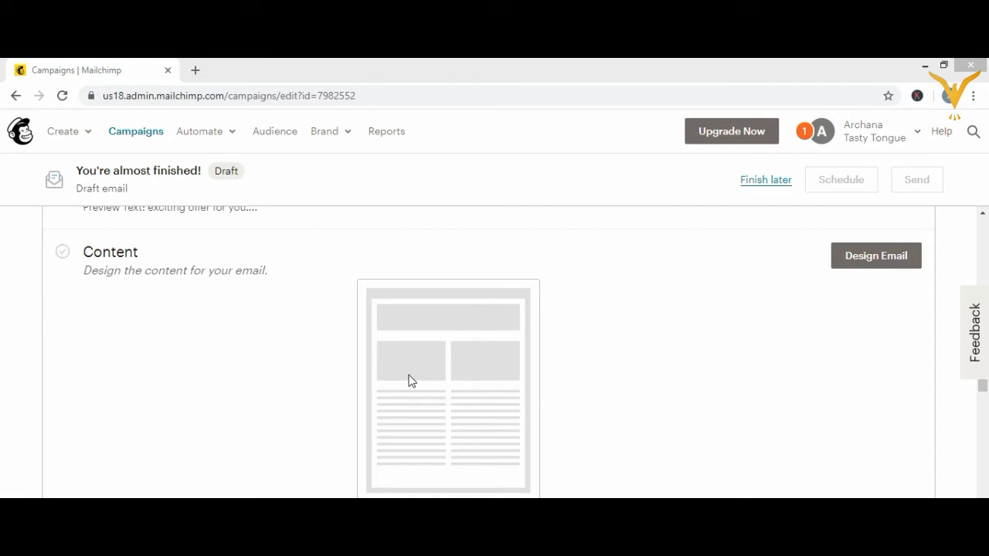
- Start designing the email content, look over the featured layouts and switch the template selection to themes
{"action": "left_click", "coordinate": [854, 258]}
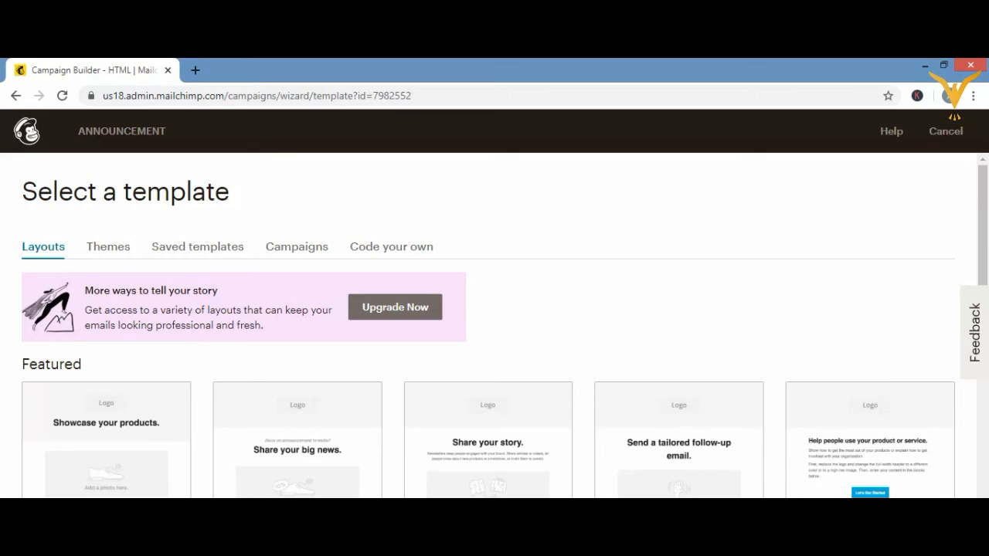
{"action": "scroll", "coordinate": [494, 325], "scroll_direction": "down", "scroll_amount": 2}
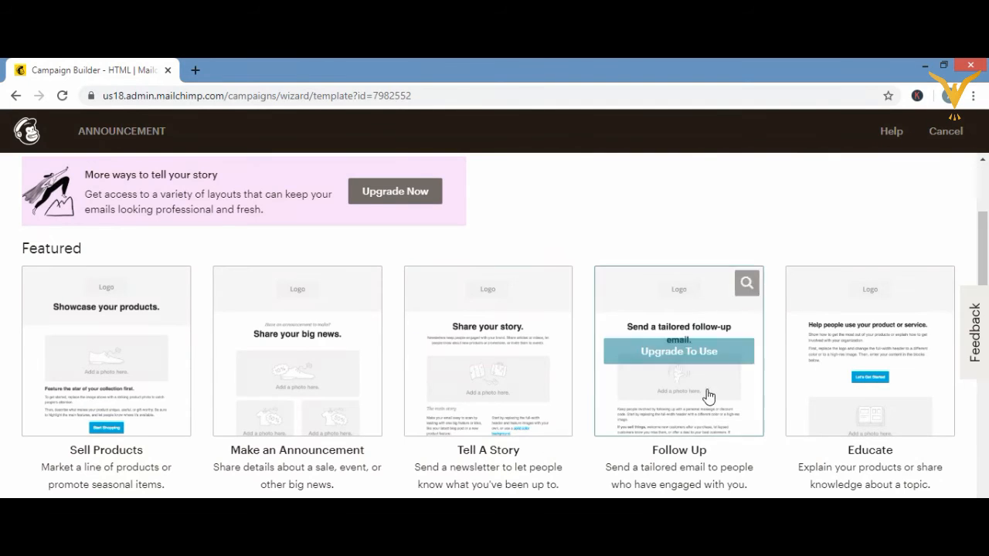
{"action": "left_click", "coordinate": [983, 160]}
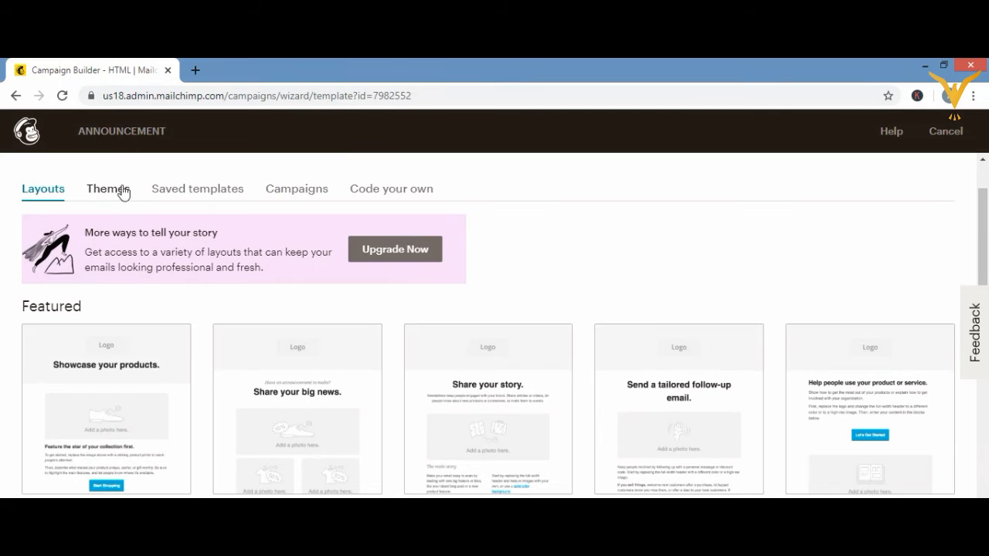
{"action": "left_click", "coordinate": [120, 191]}
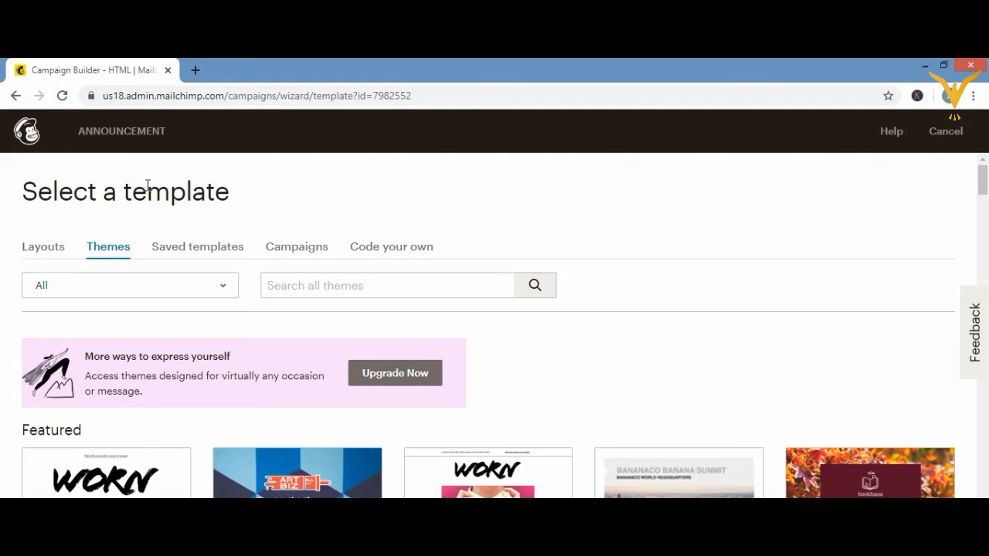
- Look over the saved templates, past campaigns and code-your-own options, and return to the ANNOUNCEMENT campaign draft
{"action": "left_click", "coordinate": [214, 244]}
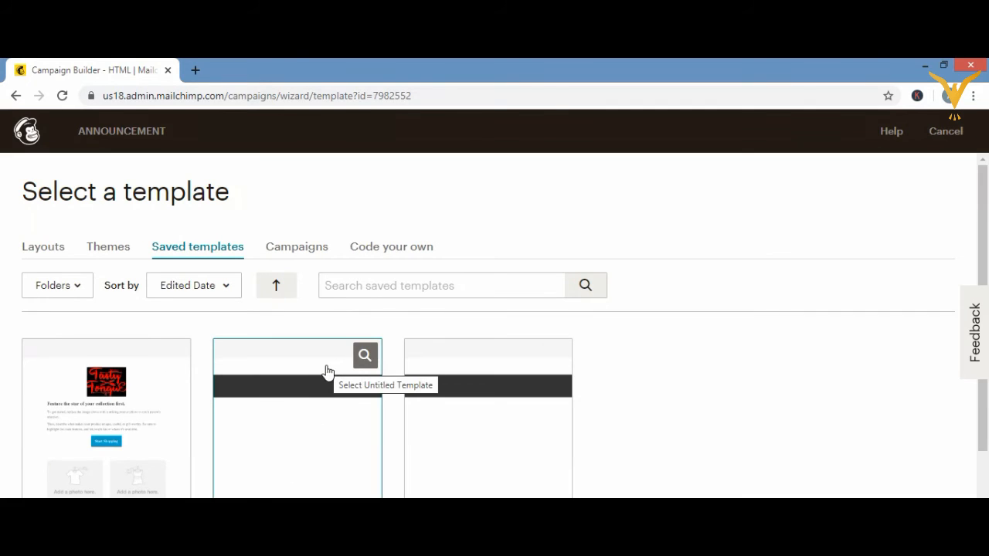
{"action": "left_click", "coordinate": [286, 253]}
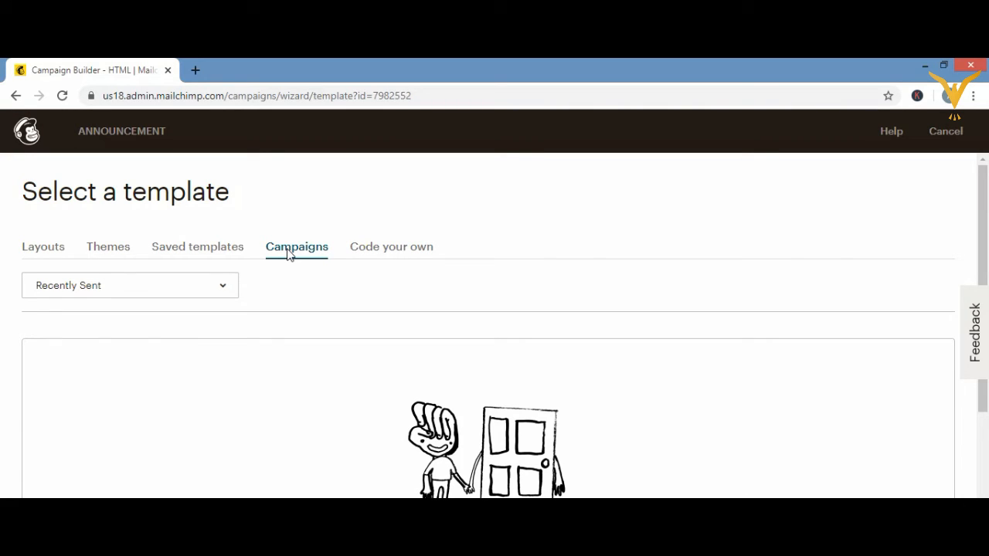
{"action": "left_click", "coordinate": [386, 246]}
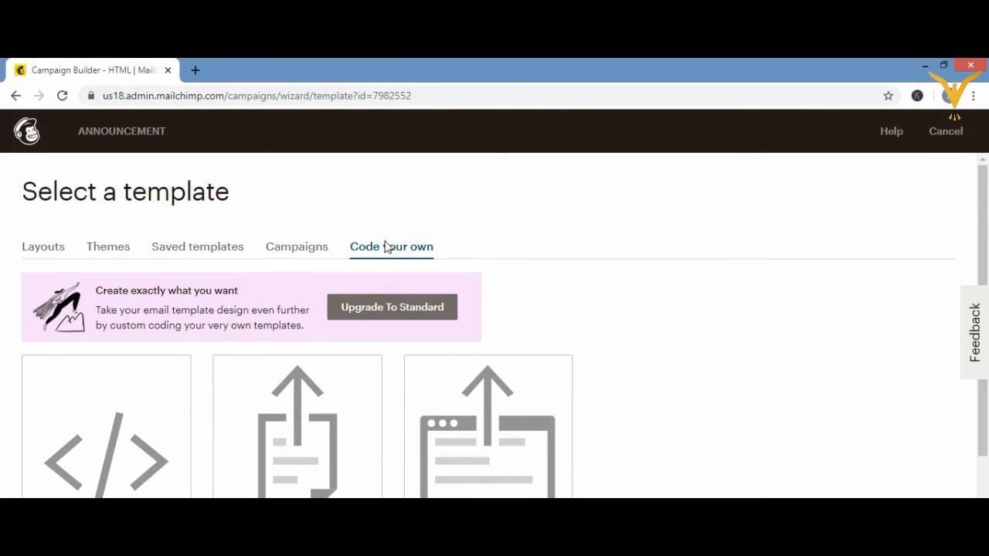
{"action": "left_click", "coordinate": [17, 96]}
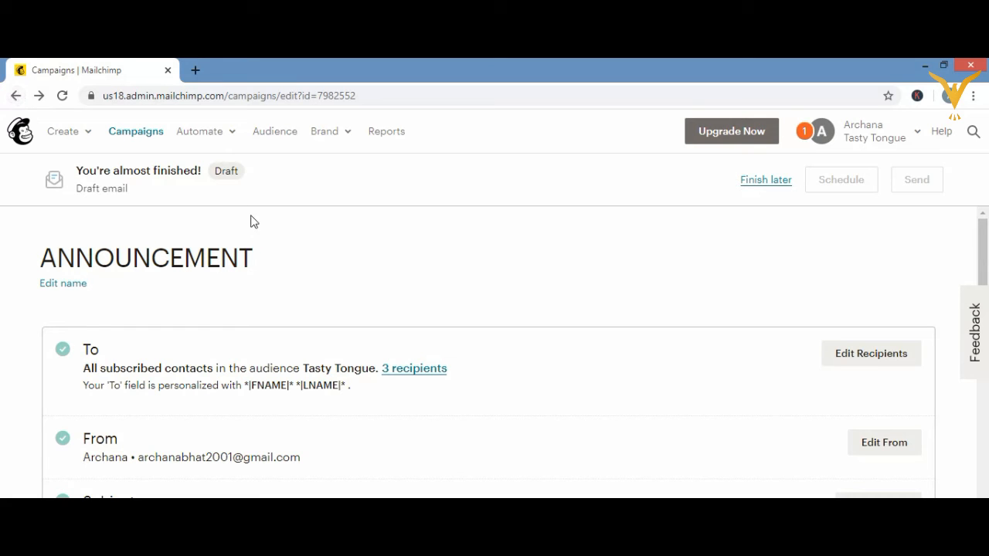
- Review the ANNOUNCEMENT draft's completed sections down to the campaign link and social post options
{"action": "scroll", "coordinate": [514, 358], "scroll_direction": "down", "scroll_amount": 3}
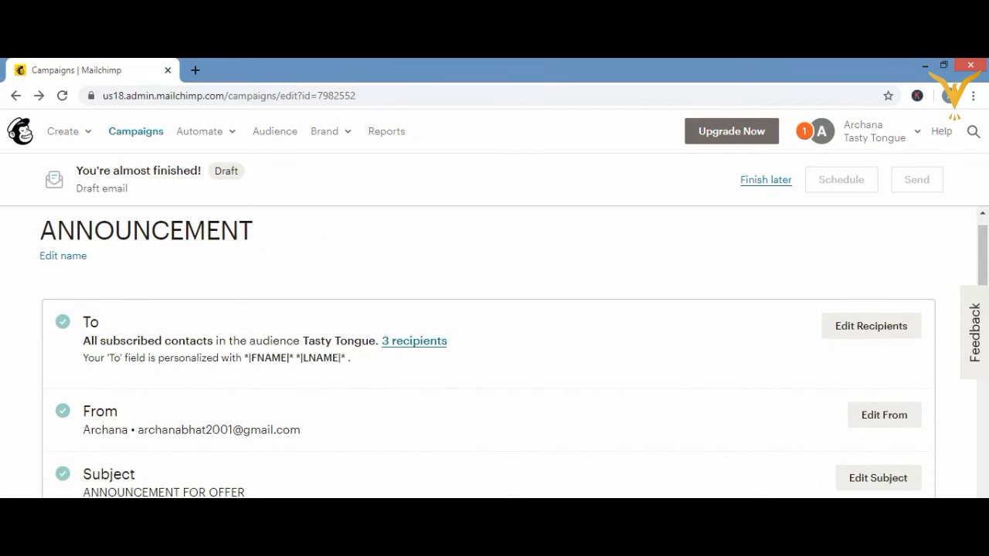
{"action": "scroll", "coordinate": [494, 353], "scroll_direction": "down", "scroll_amount": 4}
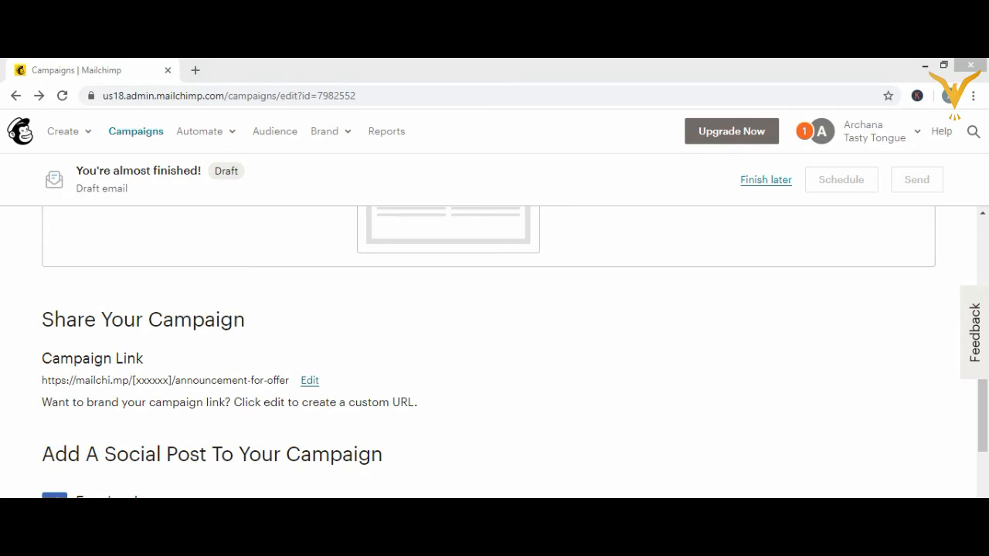
{"action": "scroll", "coordinate": [494, 351], "scroll_direction": "down", "scroll_amount": 2}
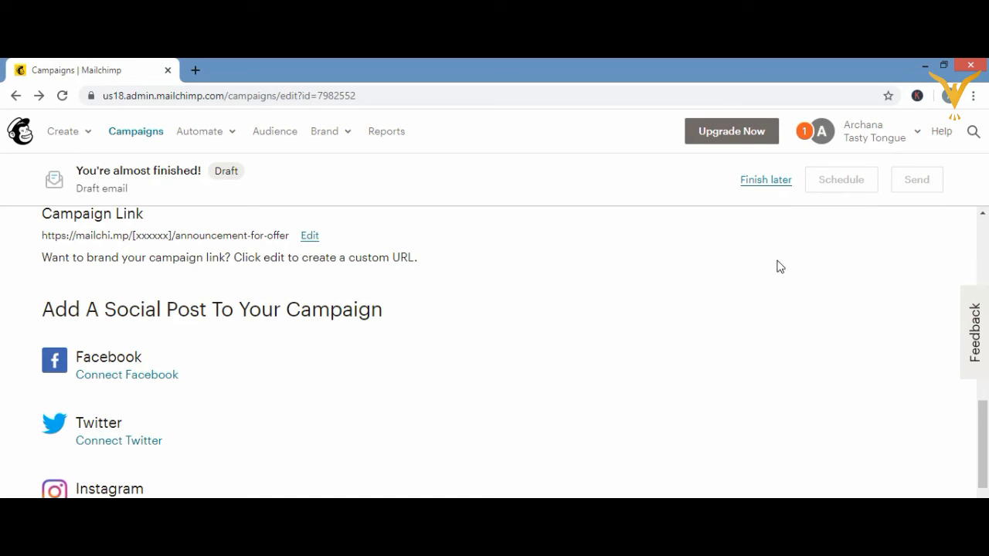
- Try to send the ANNOUNCEMENT campaign, and go to the overview of all campaigns
{"action": "left_click", "coordinate": [909, 177]}
{"action": "left_click", "coordinate": [910, 180]}
{"action": "left_click", "coordinate": [152, 136]}
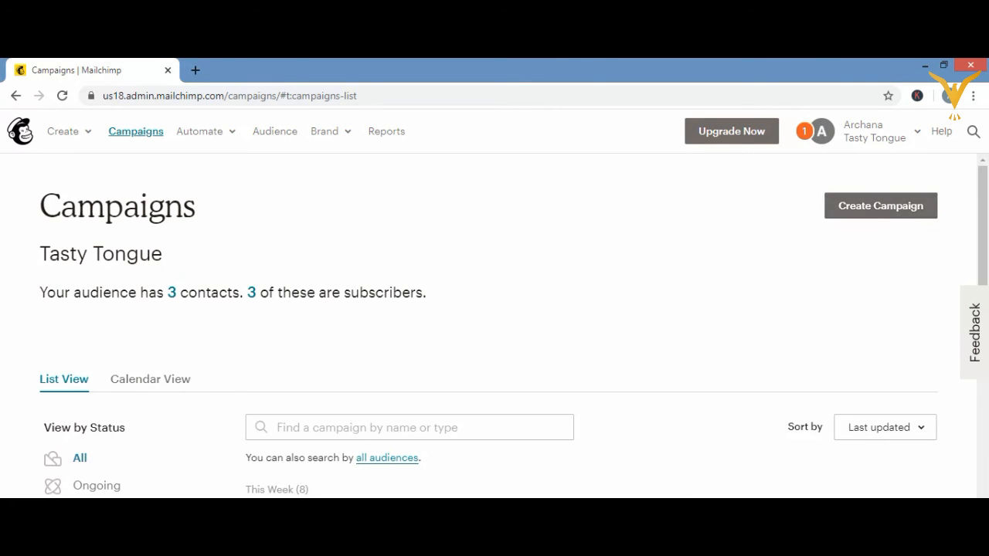
{"action": "left_click", "coordinate": [666, 511]}
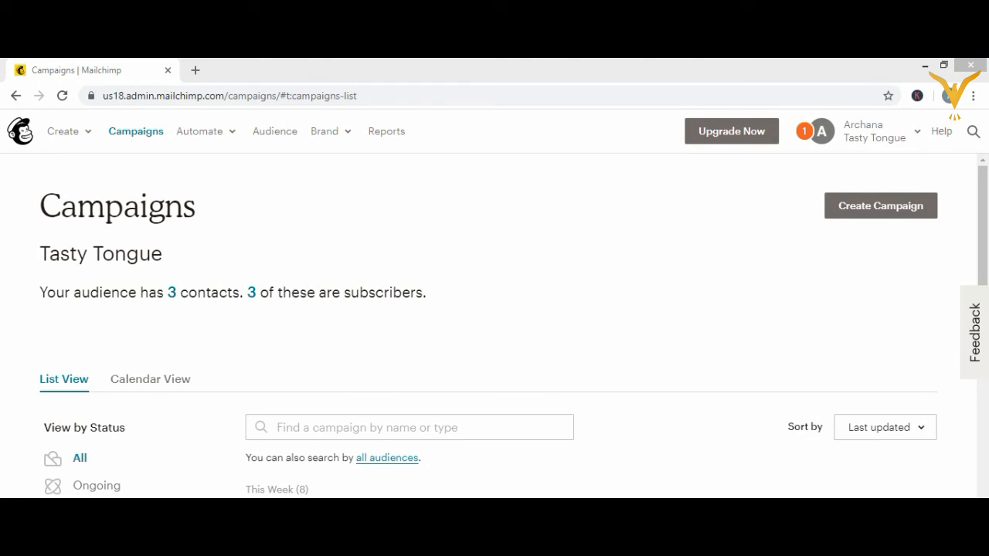